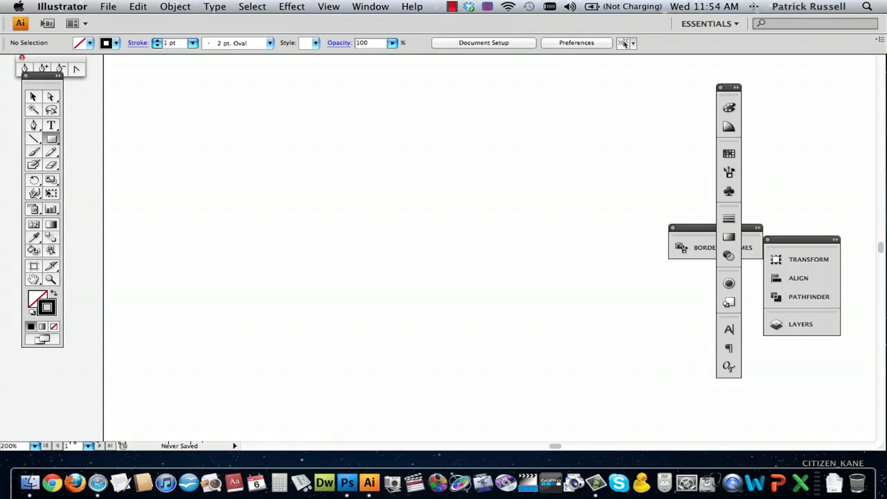
Step: Draw a black-stroked square, move it down and right toward the artboard's middle, and deselect it
mouse_move(176, 113)
left_mouse_down()
mouse_move(305, 229)
mouse_move(297, 221)
left_mouse_up()
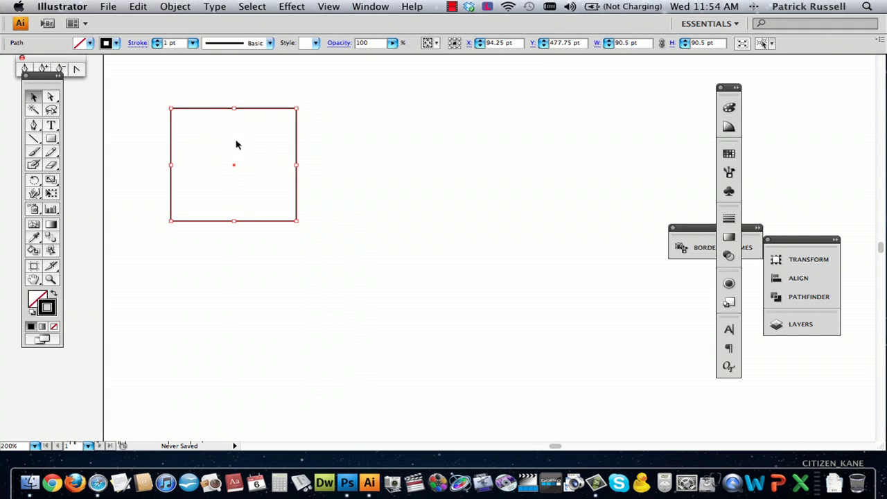
left_click_drag(255, 110, 409, 162)
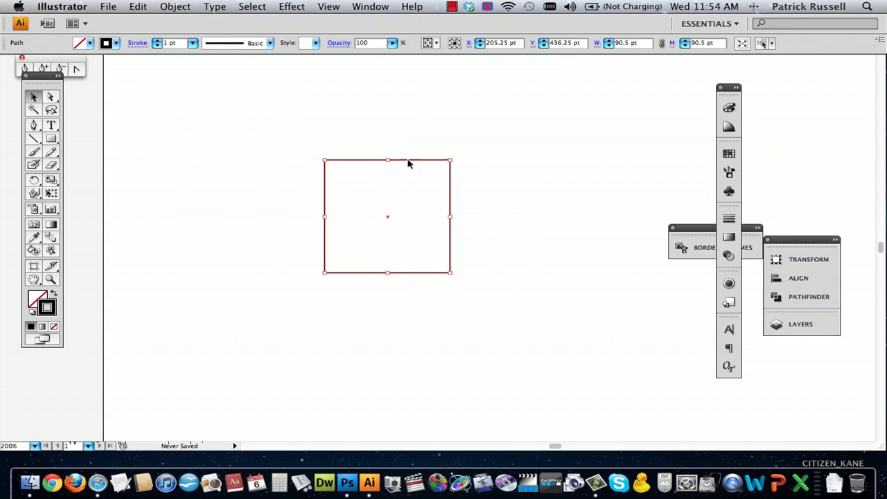
left_click(411, 115)
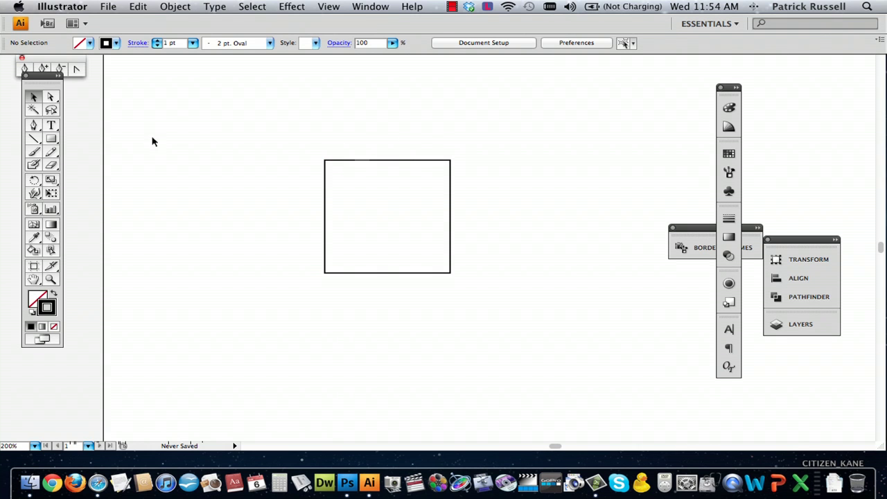
Step: Draw an 89.5 pt circle with the Ellipse Tool to the left of the square
mouse_move(55, 141)
left_mouse_down()
mouse_move(90, 150)
mouse_move(90, 164)
mouse_move(259, 273)
mouse_move(251, 268)
left_mouse_up()
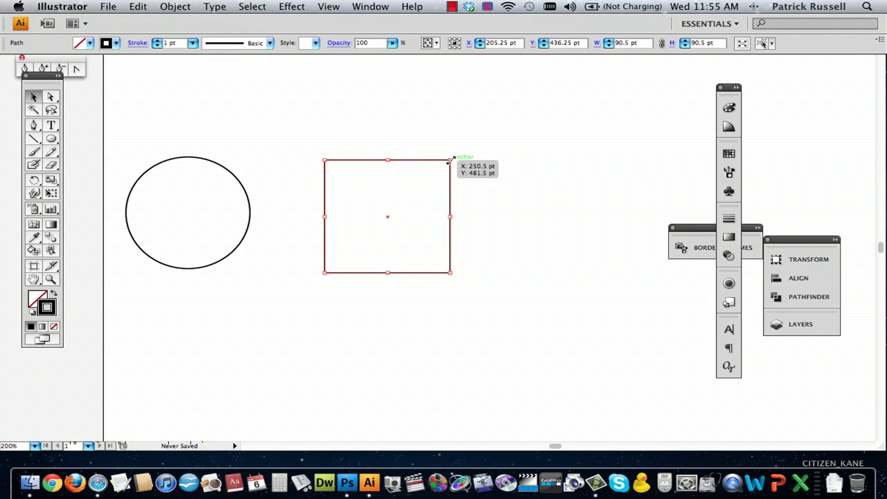
Step: Scale the square from its corner handle to about 103 by 102.5 pt
mouse_move(450, 160)
left_mouse_down()
mouse_move(431, 233)
mouse_move(531, 174)
left_mouse_up()
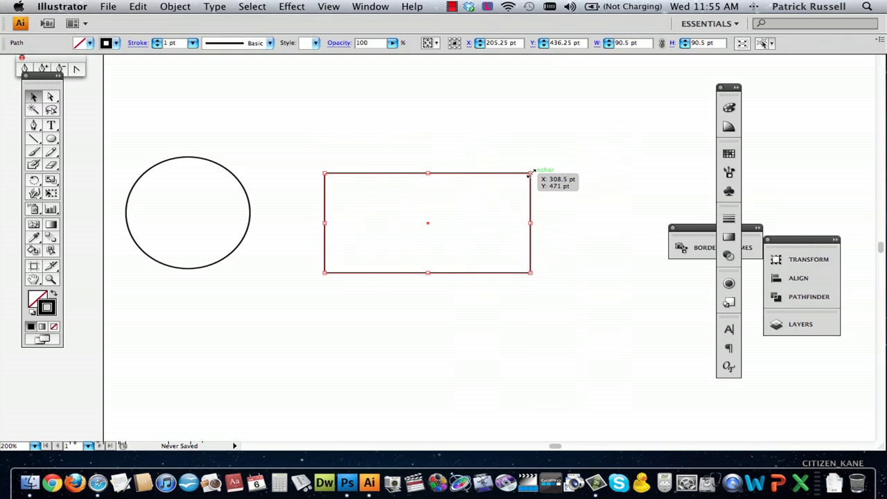
key("ctrl+z")
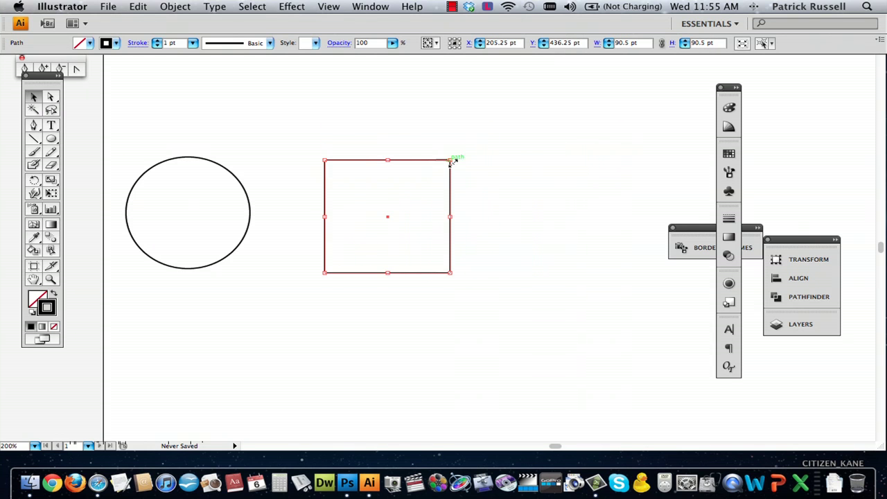
mouse_move(450, 160)
left_mouse_down()
mouse_move(595, 119)
mouse_move(515, 134)
left_mouse_up()
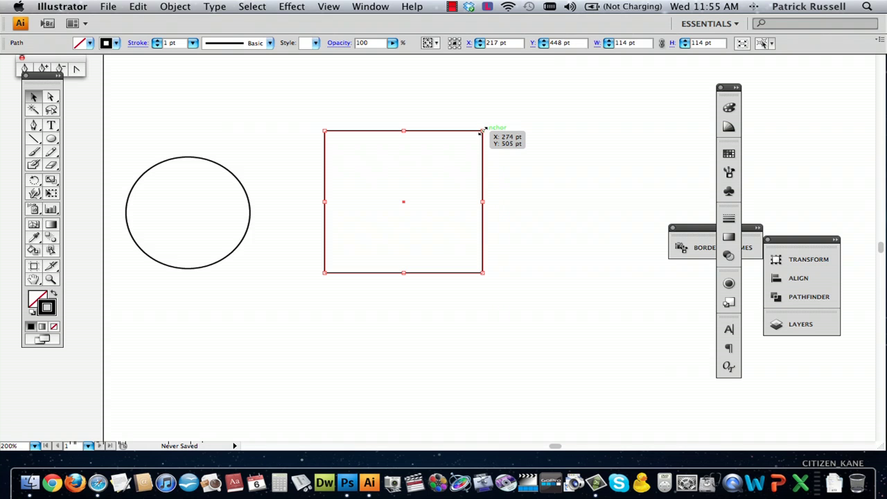
mouse_move(484, 130)
left_mouse_down()
mouse_move(575, 392)
mouse_move(677, 199)
mouse_move(657, 202)
mouse_move(484, 125)
mouse_move(489, 157)
mouse_move(466, 144)
left_mouse_up()
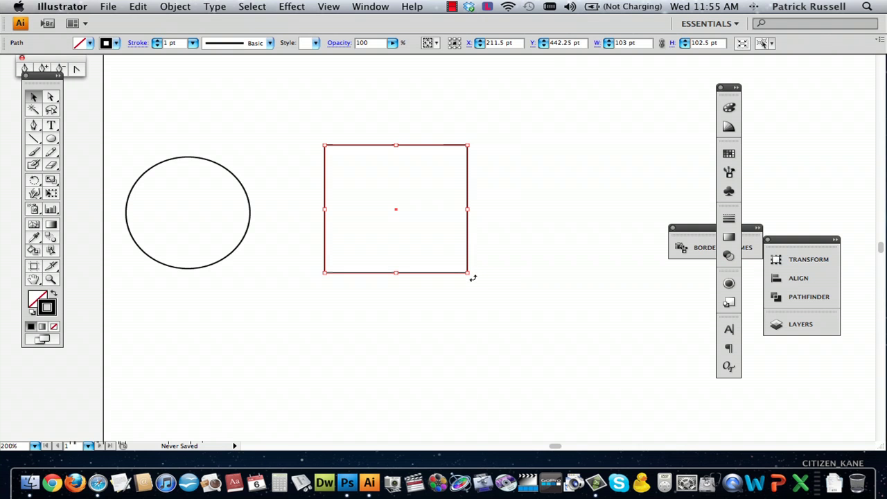
Step: Rotate the square from just outside its corner into a diamond
mouse_move(473, 277)
left_mouse_down()
mouse_move(487, 190)
mouse_move(481, 252)
mouse_move(298, 196)
mouse_move(336, 259)
mouse_move(490, 256)
mouse_move(464, 271)
mouse_move(507, 238)
left_mouse_up()
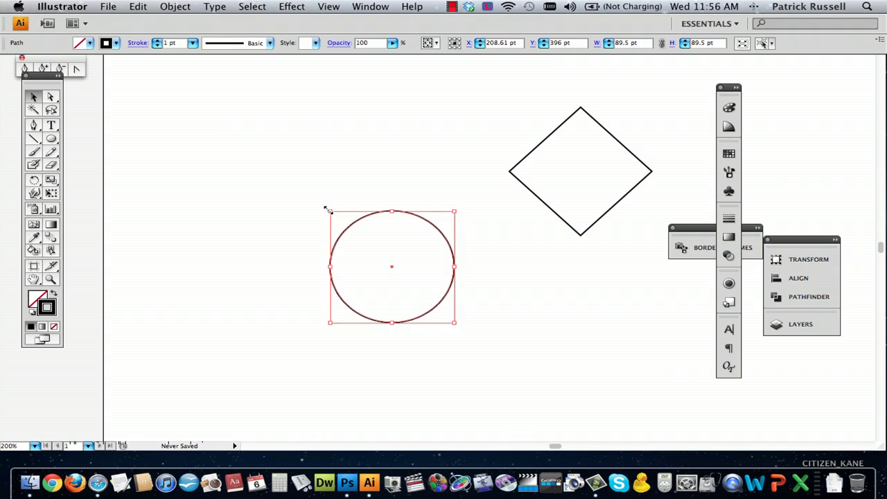
Step: Enlarge the circle to about 115.5 pt from its corner handle, then rotate it slightly
mouse_move(328, 209)
left_mouse_down()
mouse_move(222, 169)
mouse_move(400, 241)
left_mouse_up()
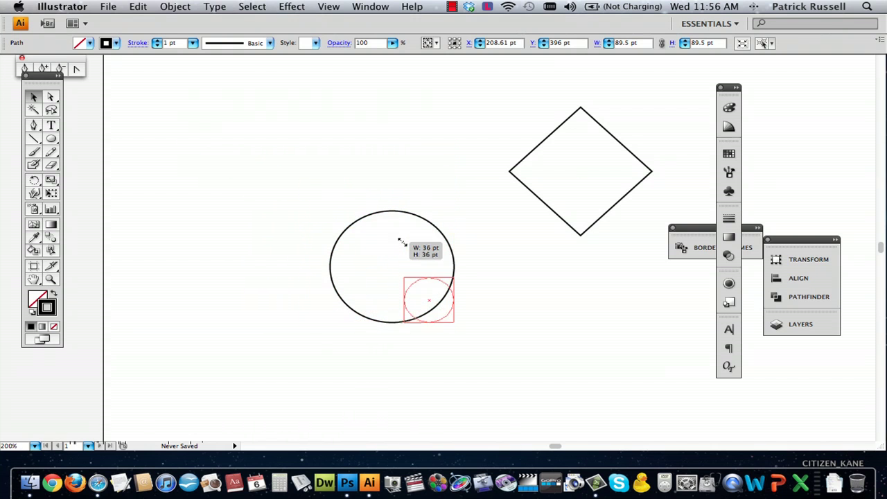
left_click_drag(400, 241, 155, 178)
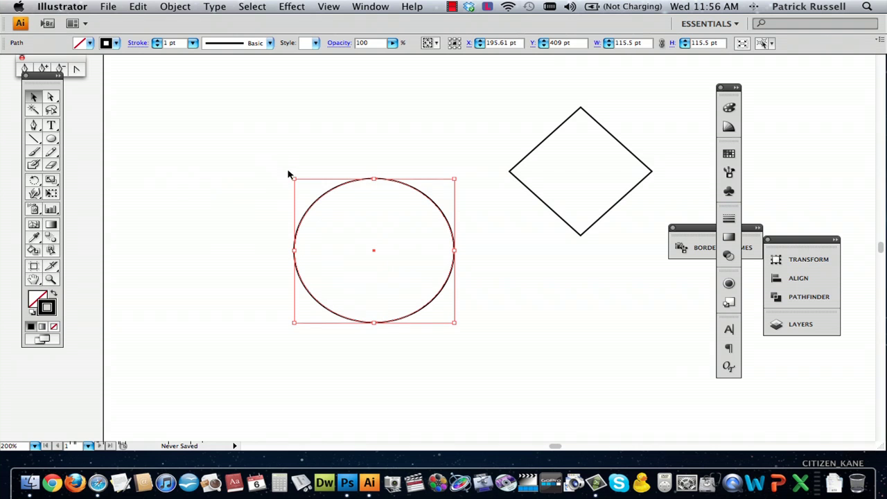
mouse_move(290, 176)
left_mouse_down()
mouse_move(332, 233)
mouse_move(308, 204)
mouse_move(310, 190)
left_mouse_up()
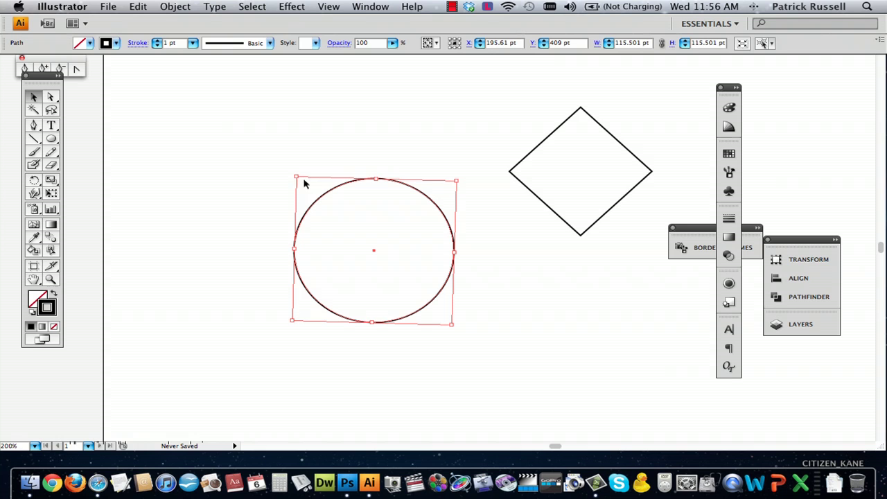